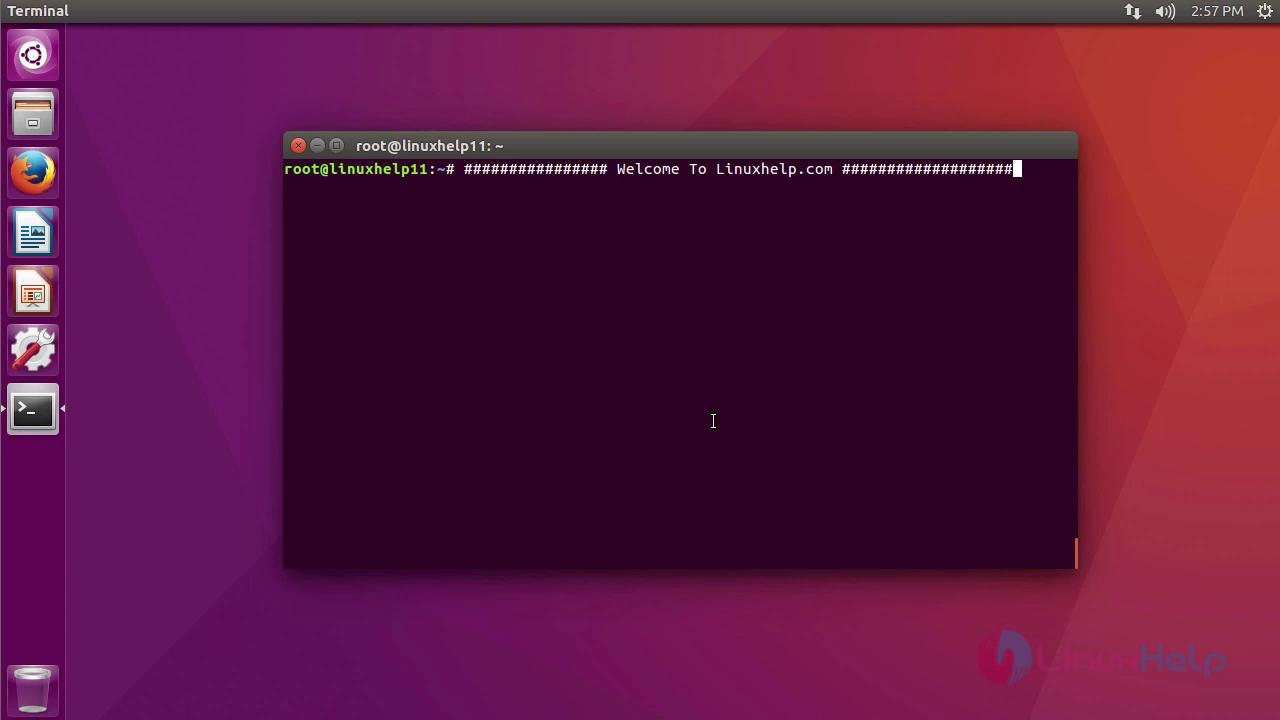
Start downloading the VMware Workstation 14 bundle with wget, then cancel the download
{"action": "key", "text": "Return"}
{"action": "key", "text": "Return"}
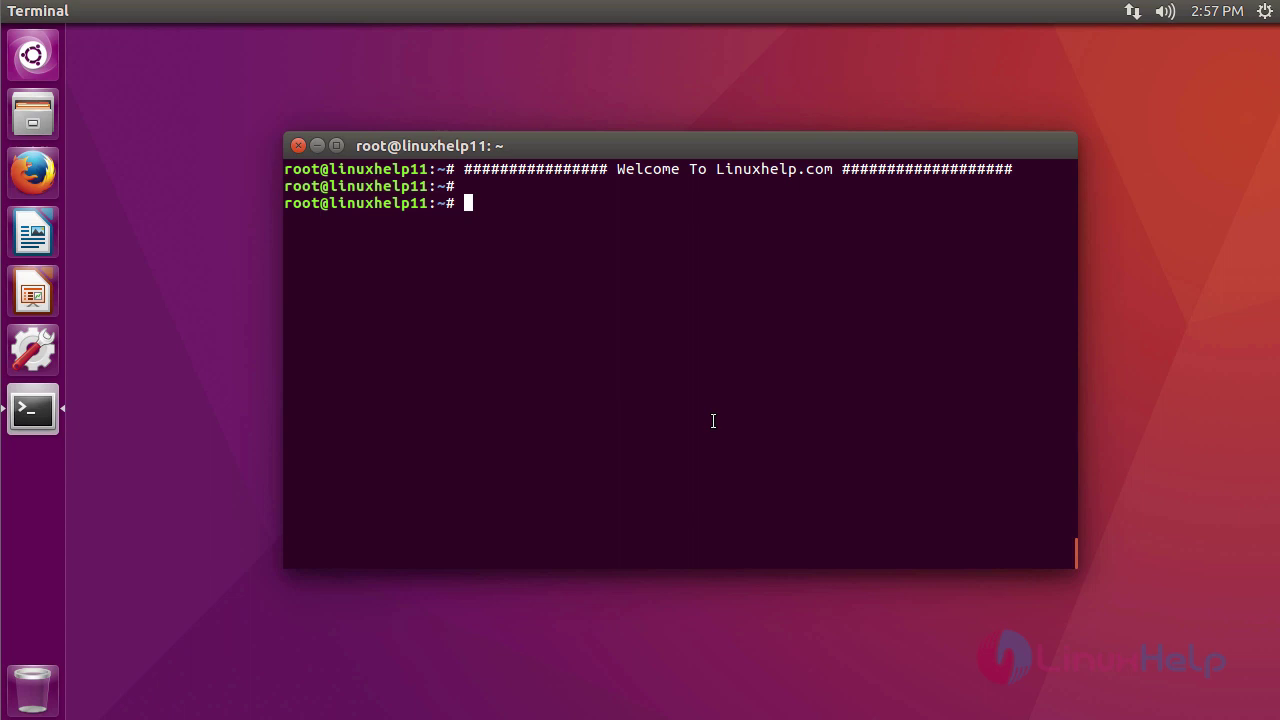
{"action": "type", "text": "wget"}
{"action": "type", "text": "https://download3.vmware.com/software/wkst/file/VMware-Workstation-Full-14.0.0-6661328.x86_64.bundle"}
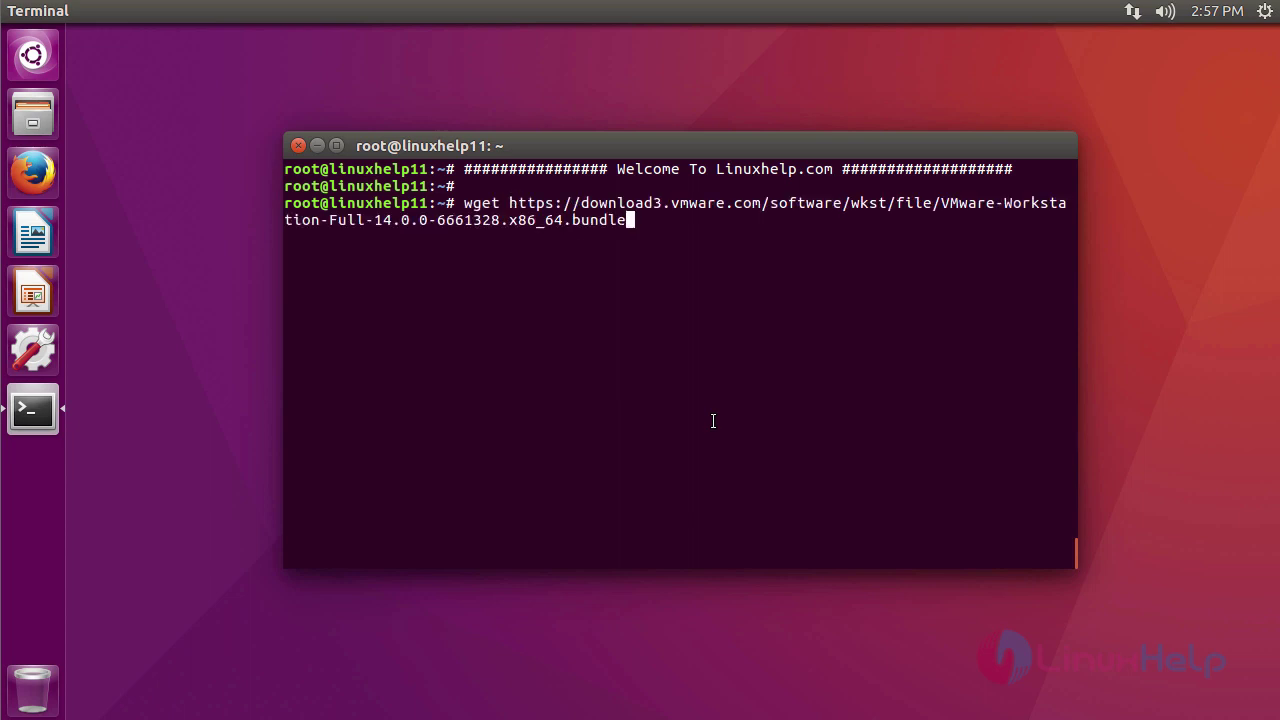
{"action": "key", "text": "Return"}
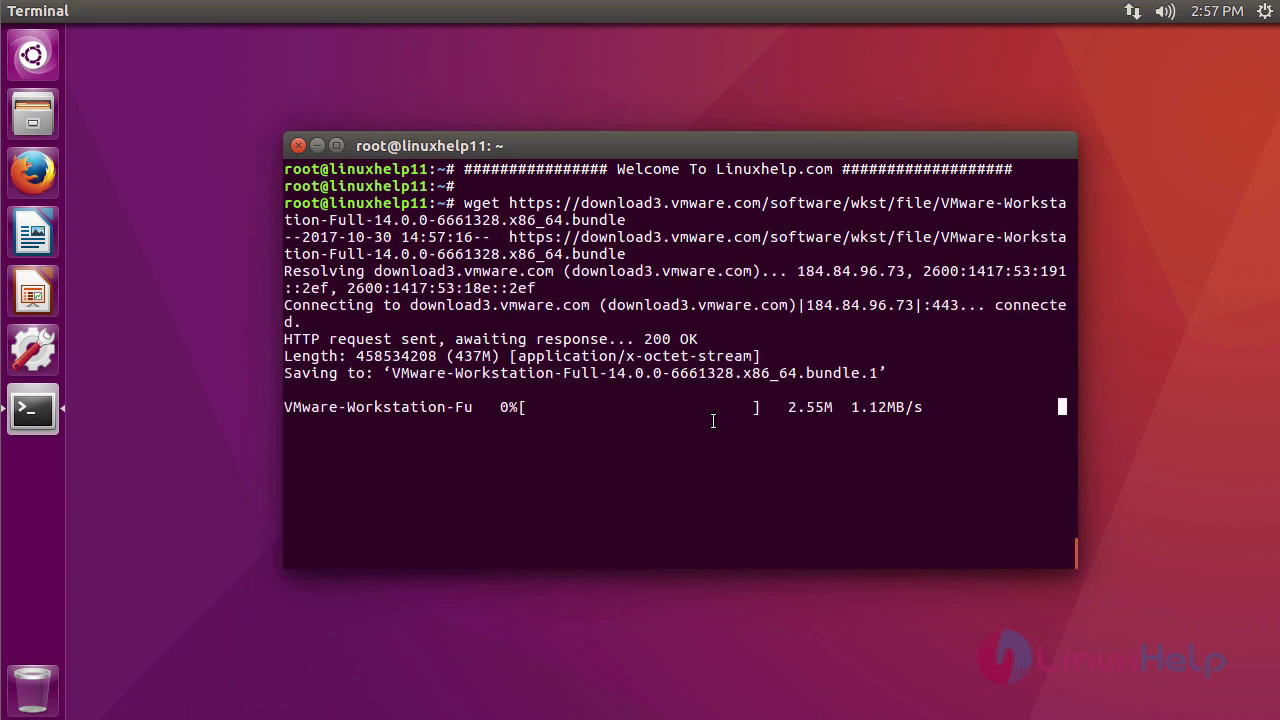
{"action": "key", "text": "ctrl+c"}
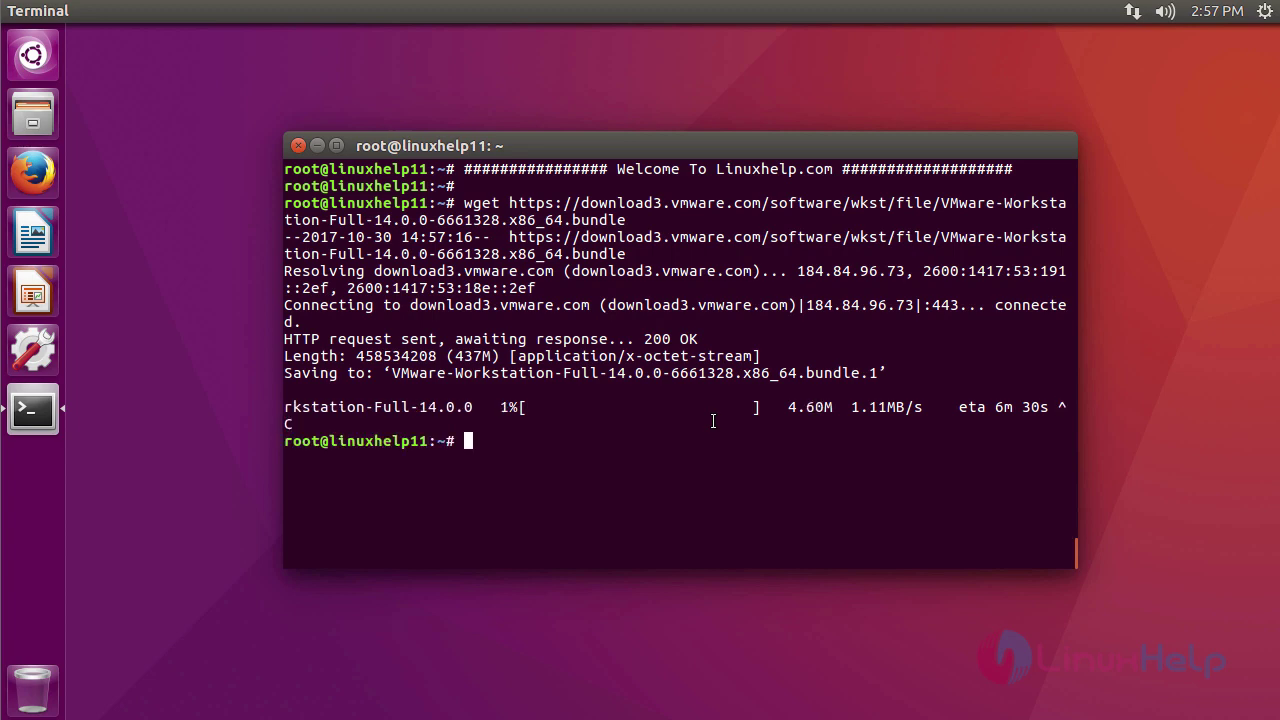
List the home folder, select the bundle file name, and clear the terminal screen
{"action": "key", "text": "Return"}
{"action": "key", "text": "Return"}
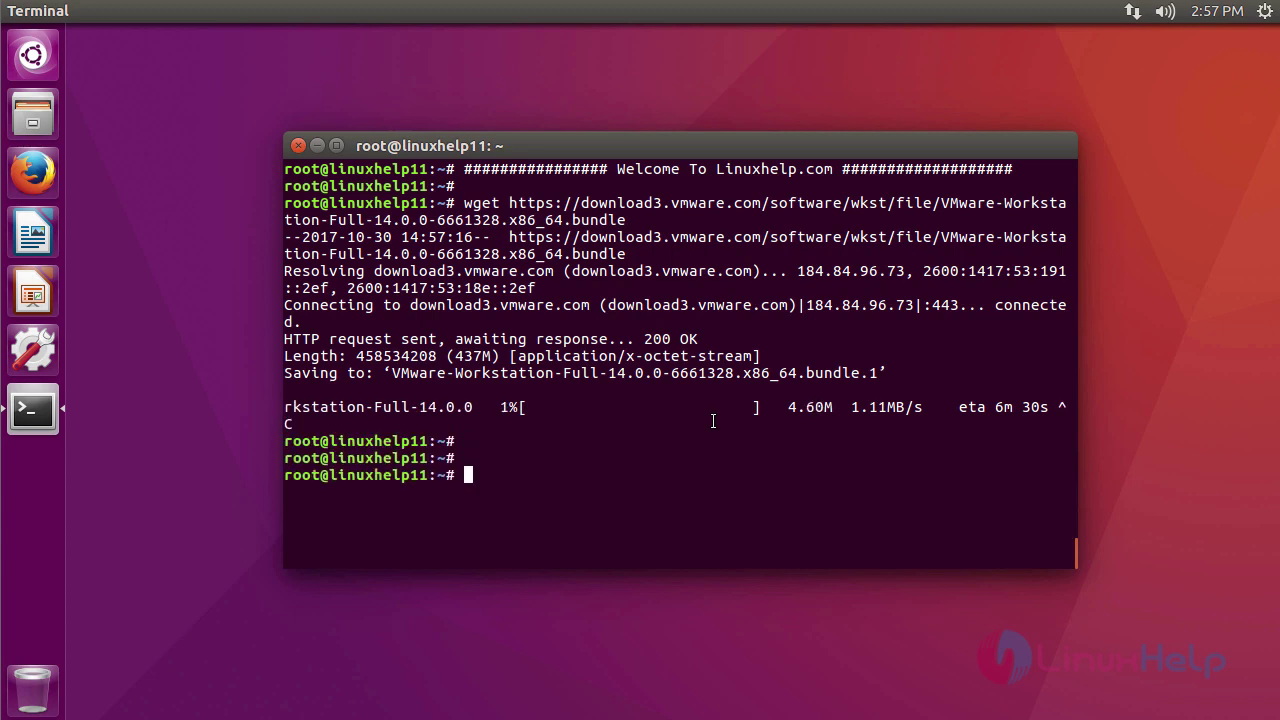
{"action": "type", "text": "ls"}
{"action": "key", "text": "Return"}
{"action": "left_click_drag", "start_coordinate": [541, 512], "coordinate": [1025, 511]}
{"action": "key", "text": "ctrl+l"}
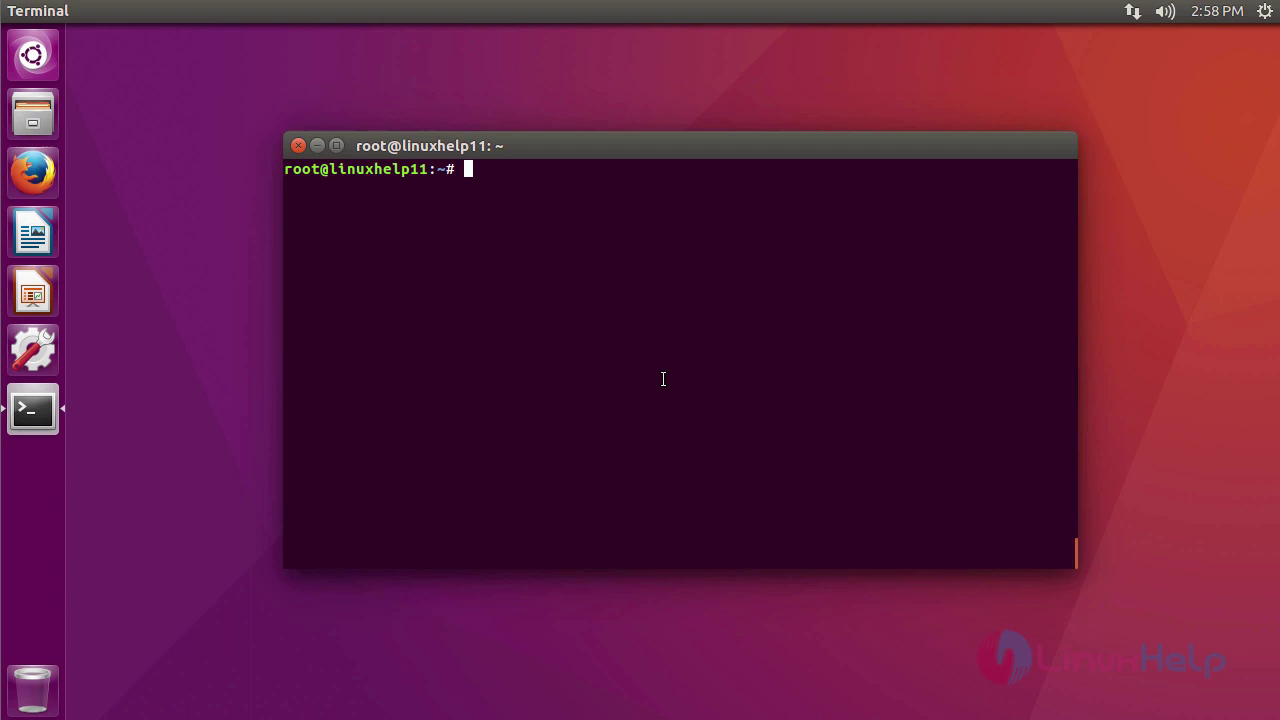
Make VMware-Workstation-Full-14.0.0-6661328.x86_64.bundle executable with chmod a+x
{"action": "type", "text": "chmod a+x"}
{"action": "middle_click", "coordinate": [663, 379]}
{"action": "key", "text": "Return"}
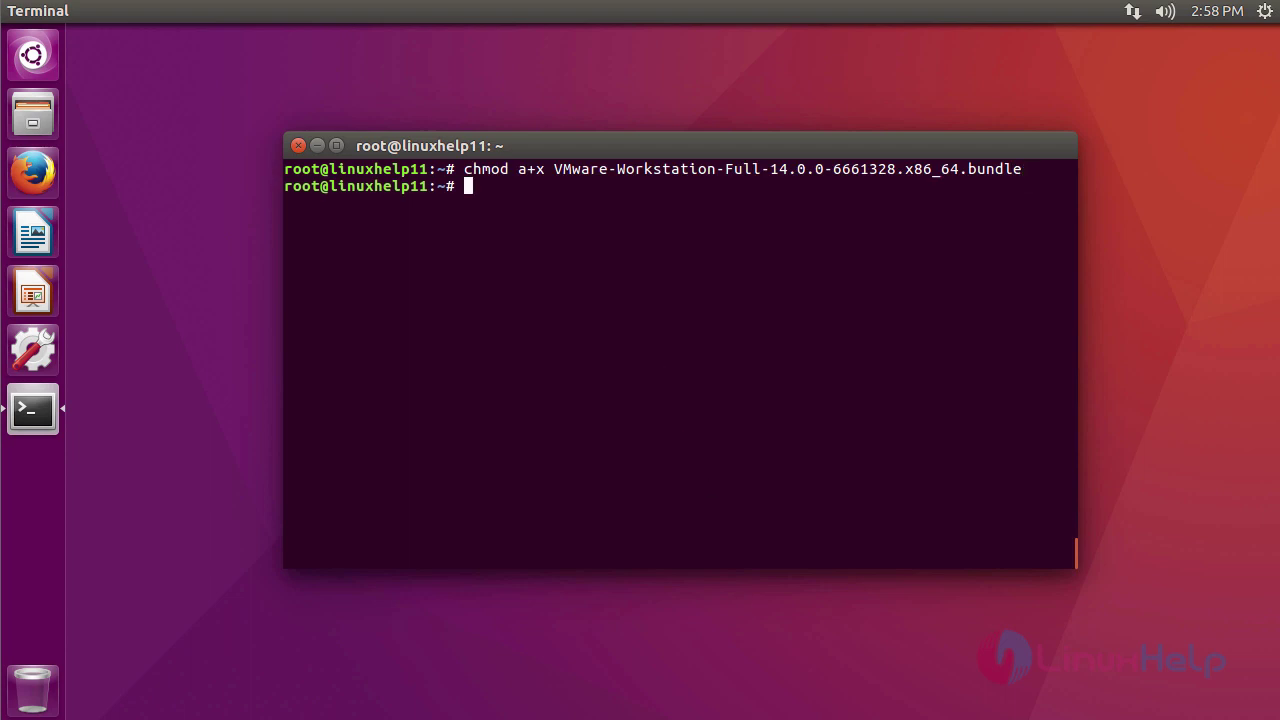
Run ./VMware-Workstation-Full-14.0.0-6661328.x86_64.bundle to start the VMware installer
{"action": "type", "text": "./"}
{"action": "middle_click", "coordinate": [671, 314]}
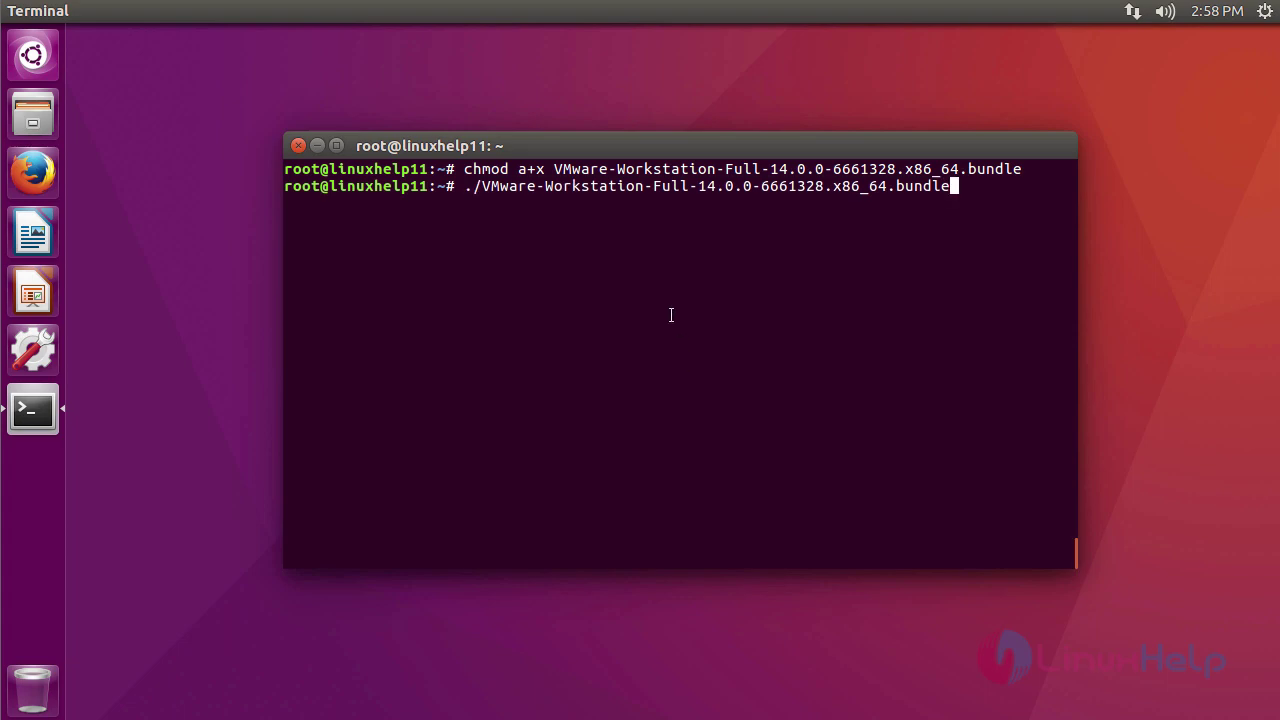
{"action": "key", "text": "Return"}
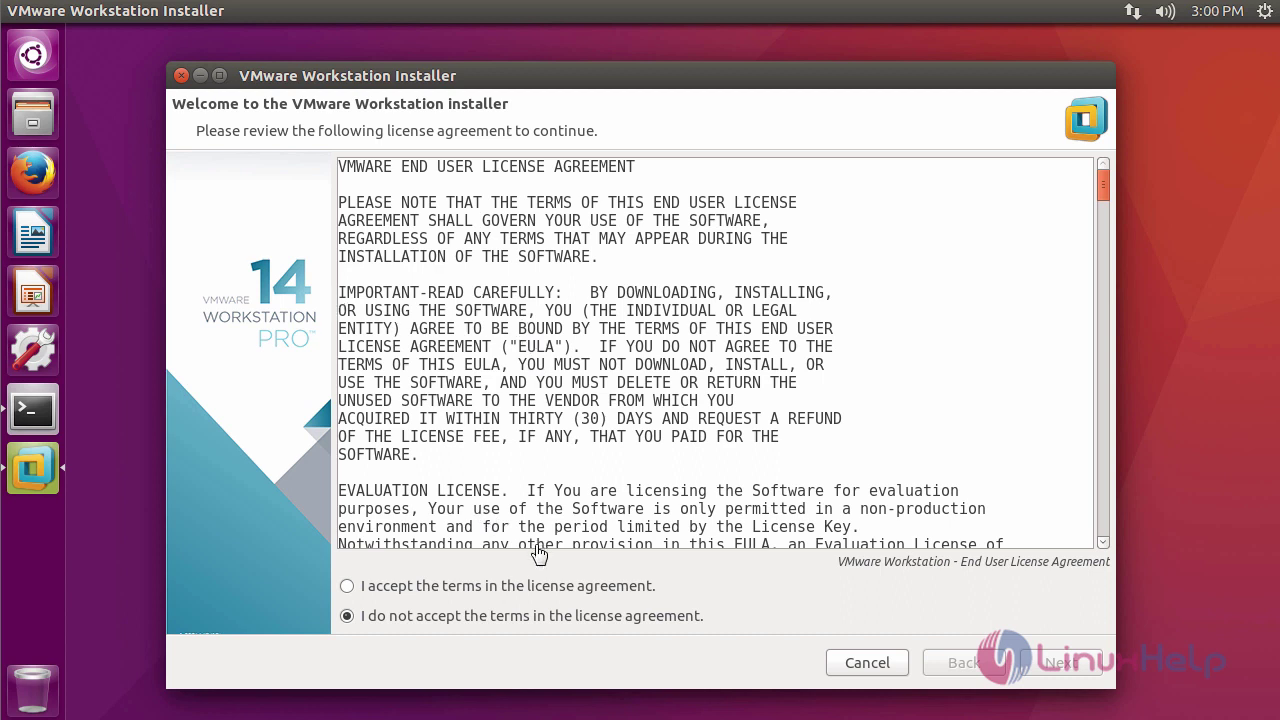
Accept the Workstation license terms and then the OVF Tool license terms
{"action": "left_click", "coordinate": [522, 587]}
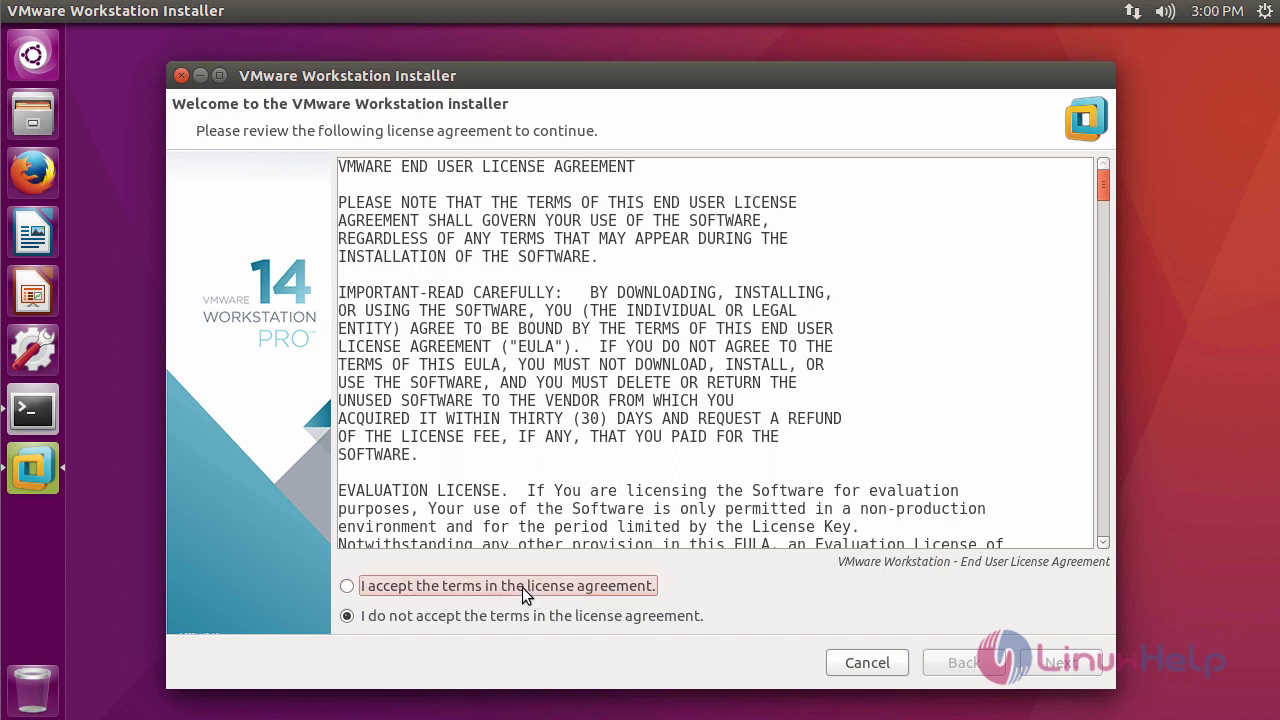
{"action": "left_click", "coordinate": [1052, 664]}
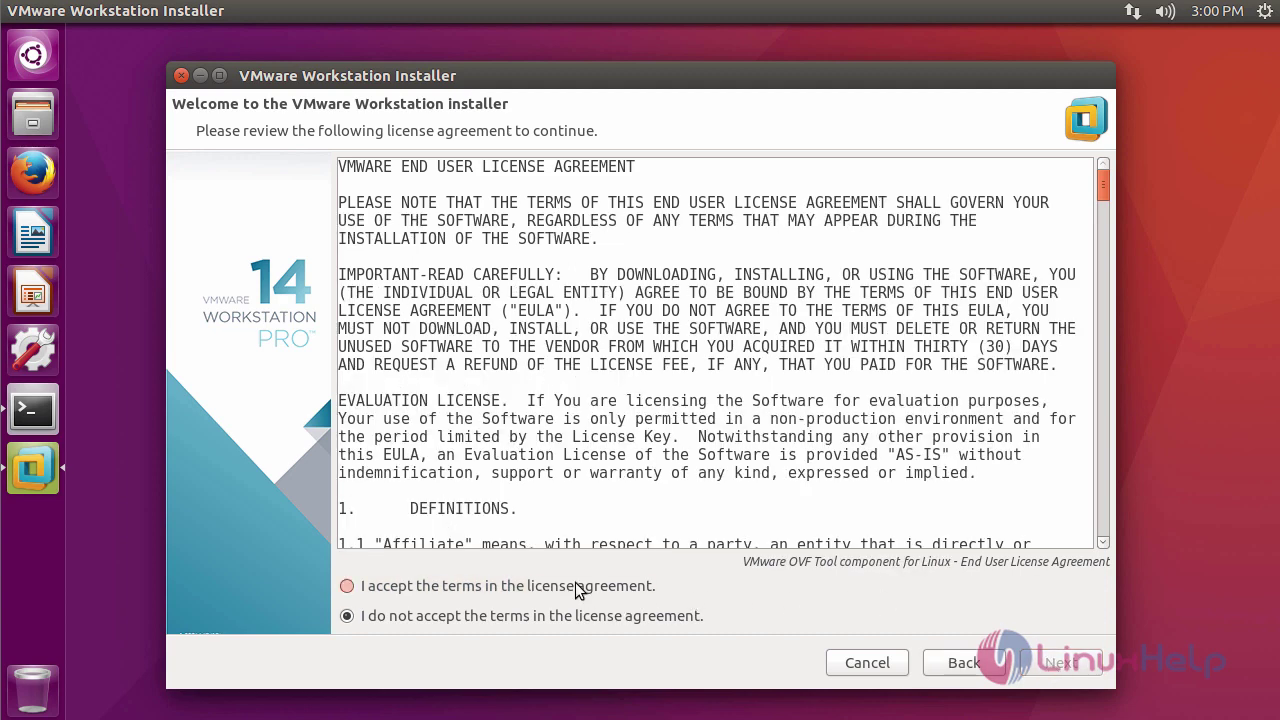
{"action": "left_click", "coordinate": [576, 590]}
{"action": "left_click", "coordinate": [1080, 668]}
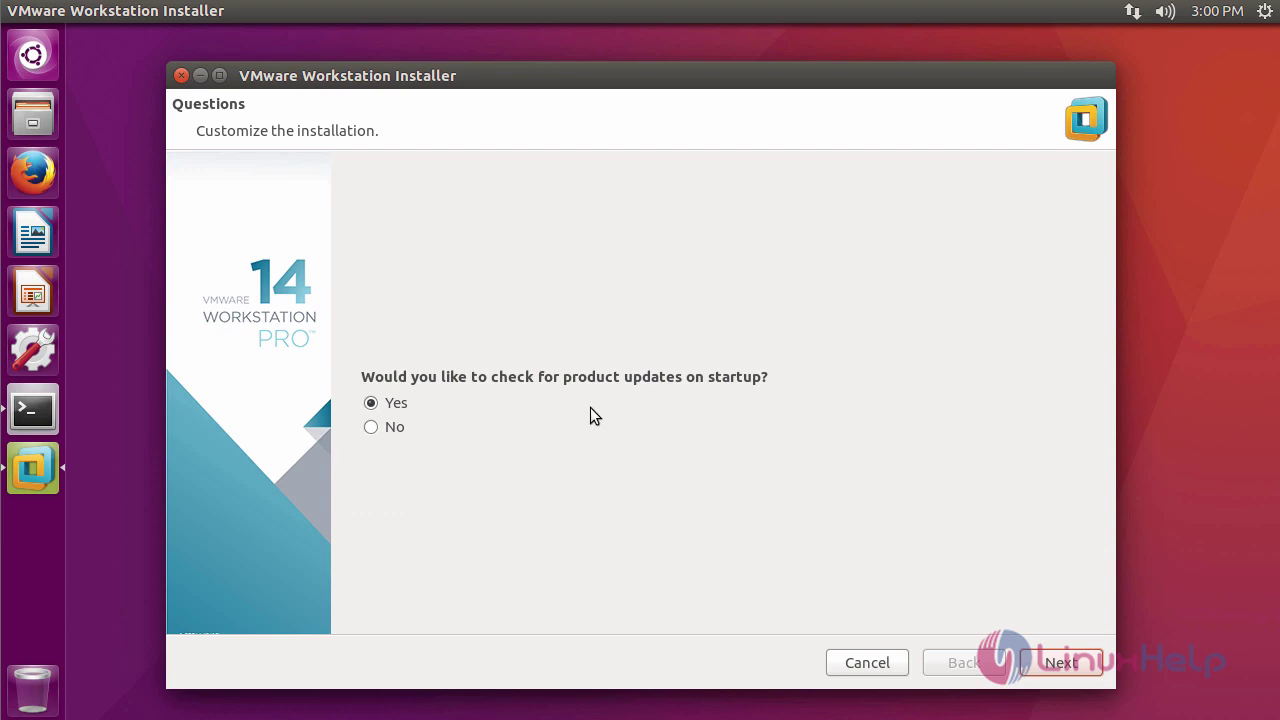
Choose No for checking updates on startup and No for joining CEIP
{"action": "left_click", "coordinate": [378, 428]}
{"action": "left_click", "coordinate": [1070, 663]}
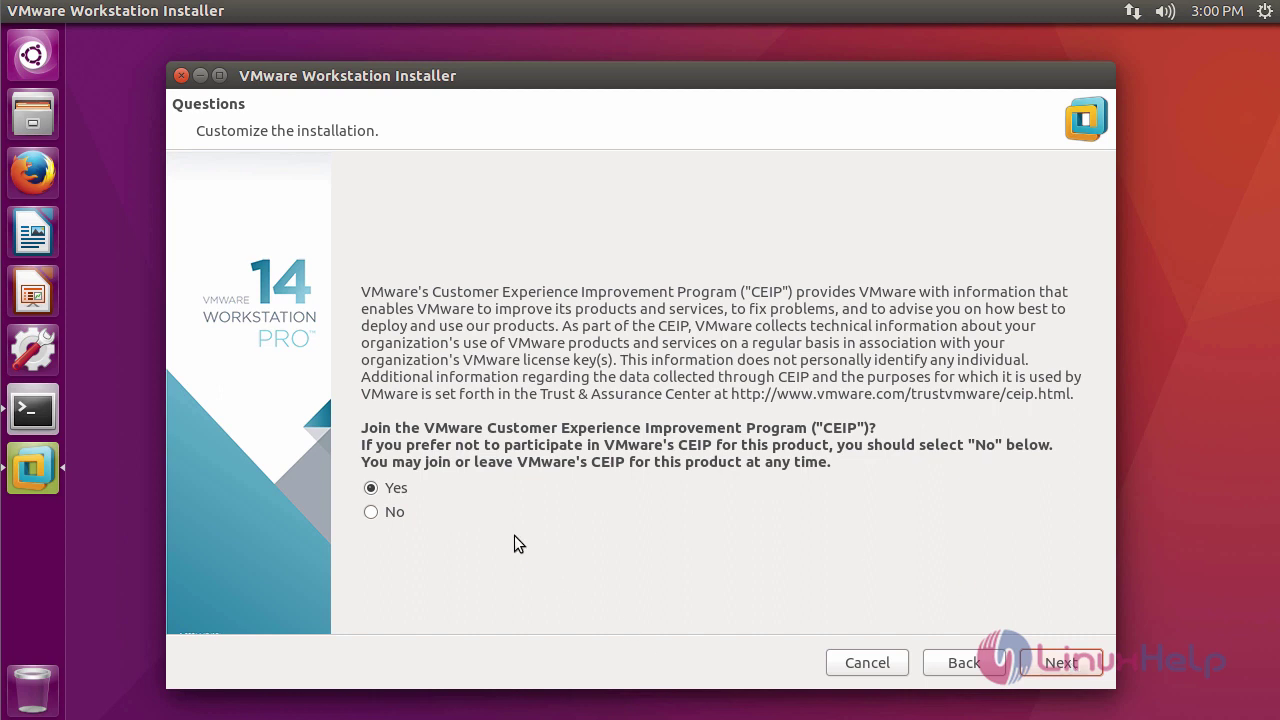
{"action": "left_click", "coordinate": [391, 514]}
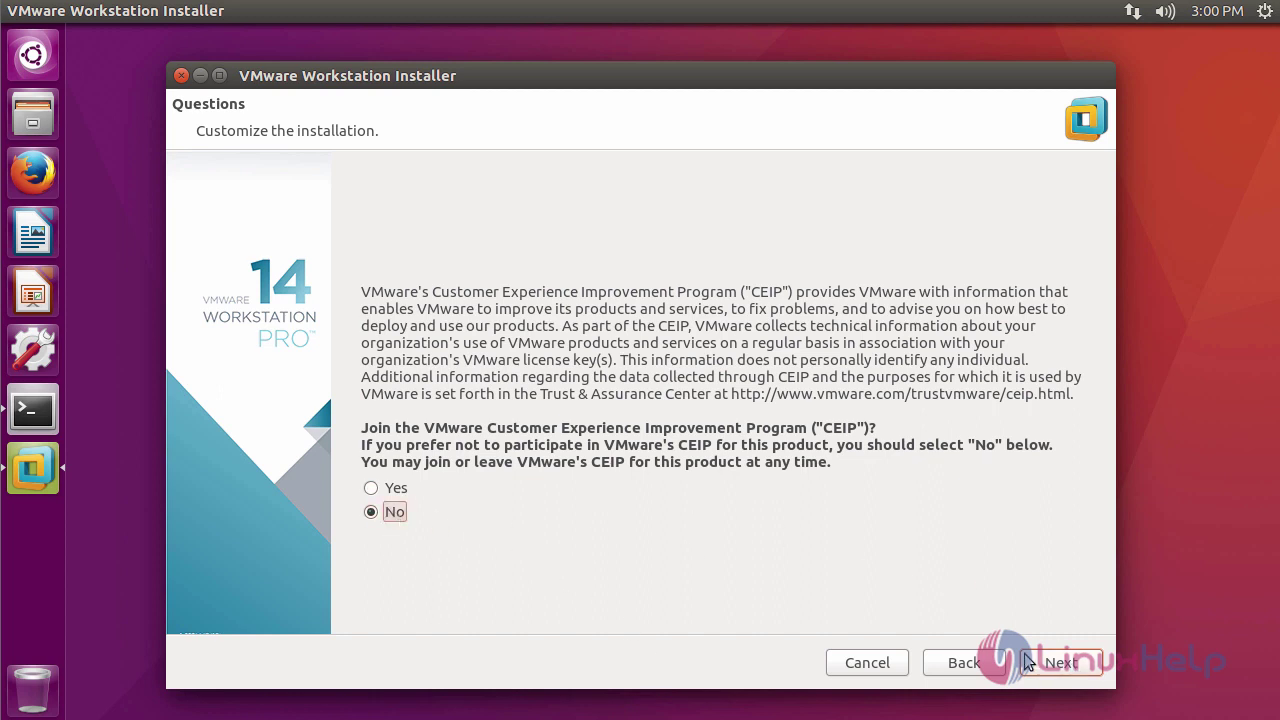
{"action": "left_click", "coordinate": [1058, 666]}
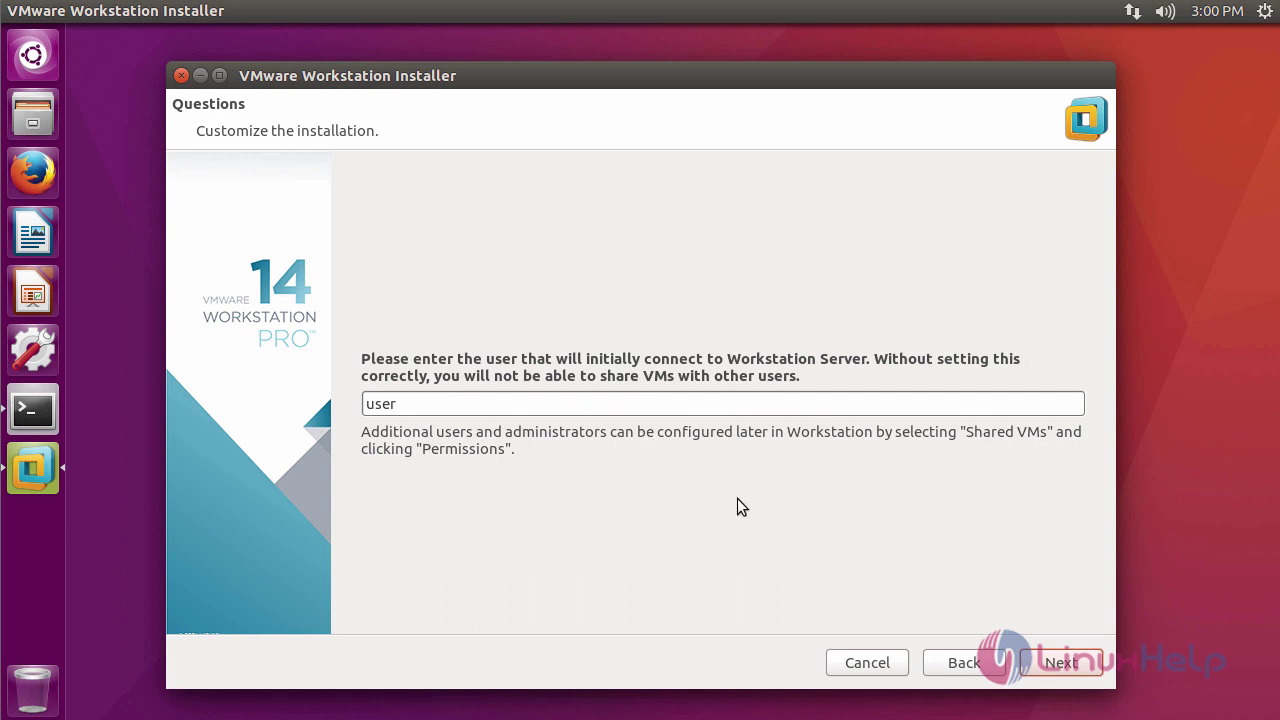
Keep the default server user, shared VMs folder and HTTPS port 443, and leave the license key blank
{"action": "left_click", "coordinate": [1076, 675]}
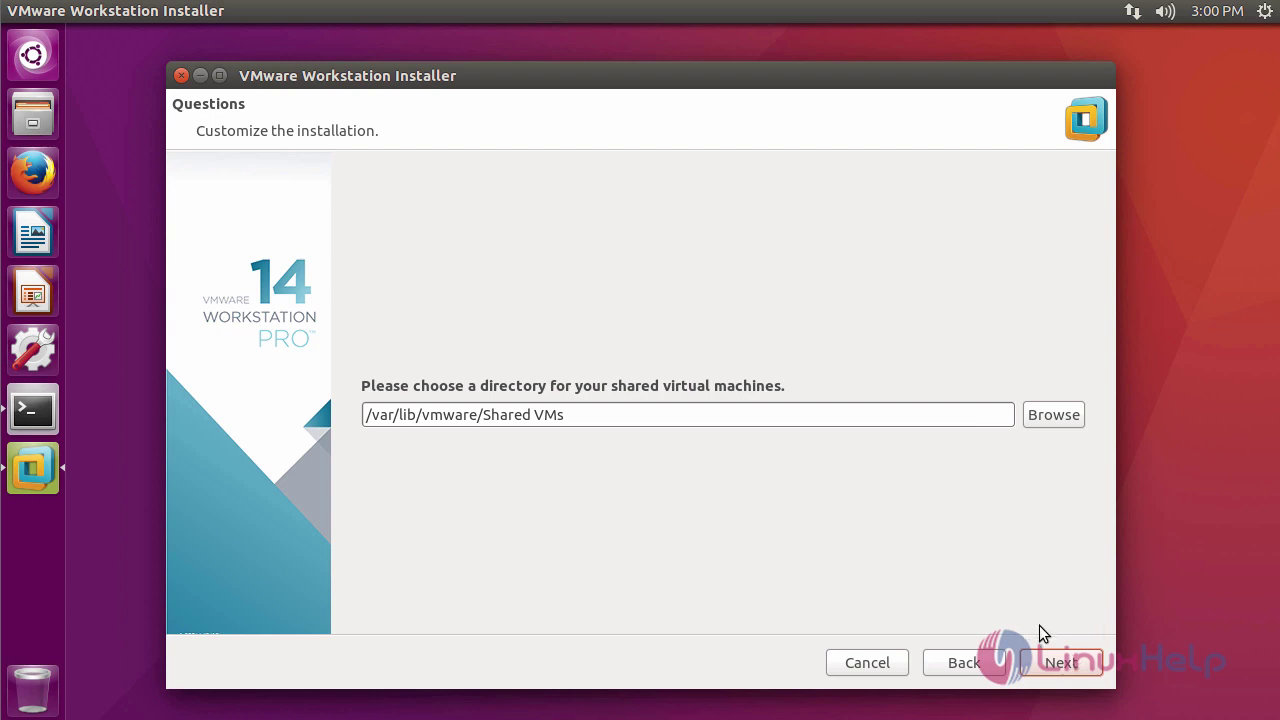
{"action": "left_click", "coordinate": [1058, 662]}
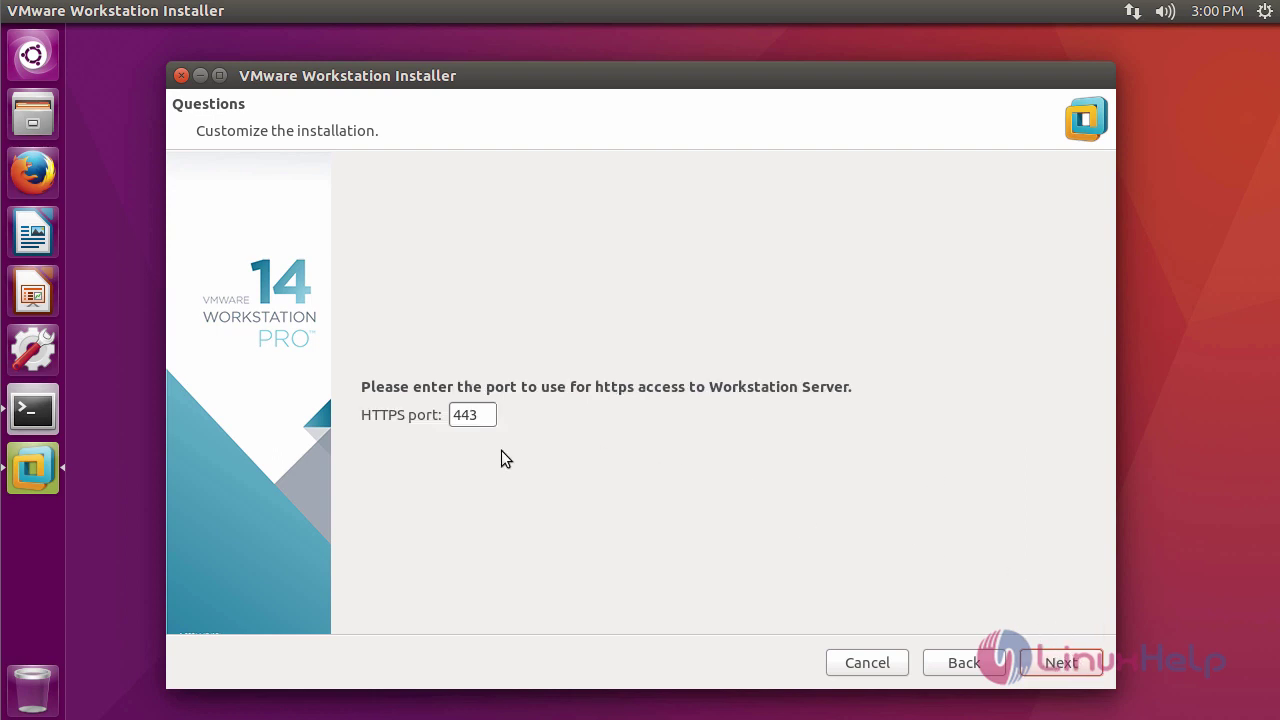
{"action": "left_click", "coordinate": [1060, 666]}
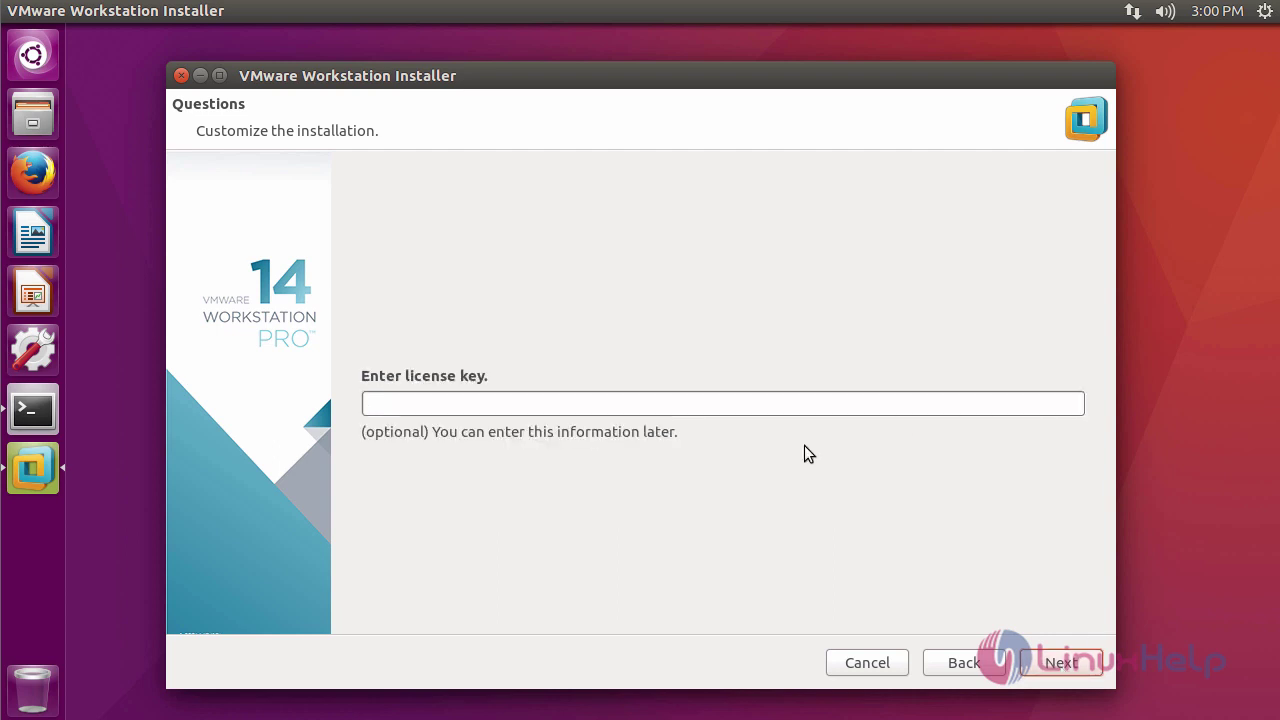
{"action": "left_click", "coordinate": [799, 404]}
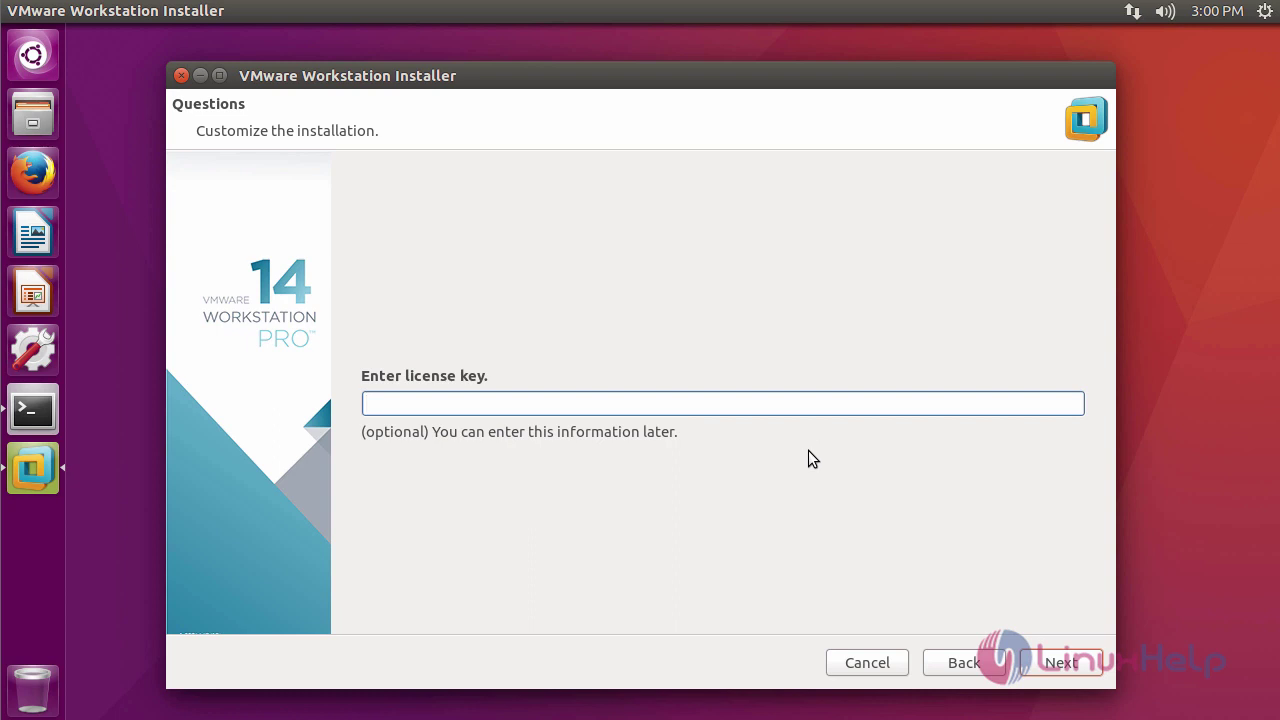
{"action": "left_click", "coordinate": [1050, 664]}
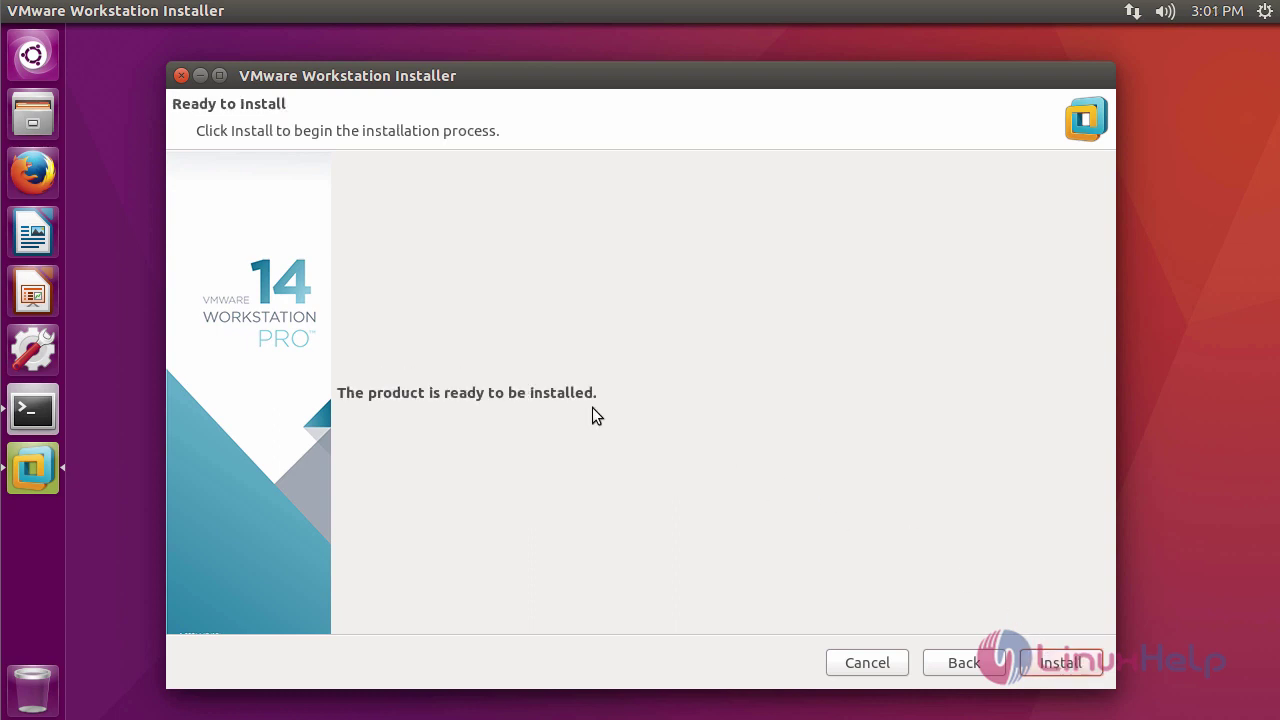
Install VMware Workstation 14 Pro and close the installer after 'Installation was successful'
{"action": "left_click", "coordinate": [1063, 668]}
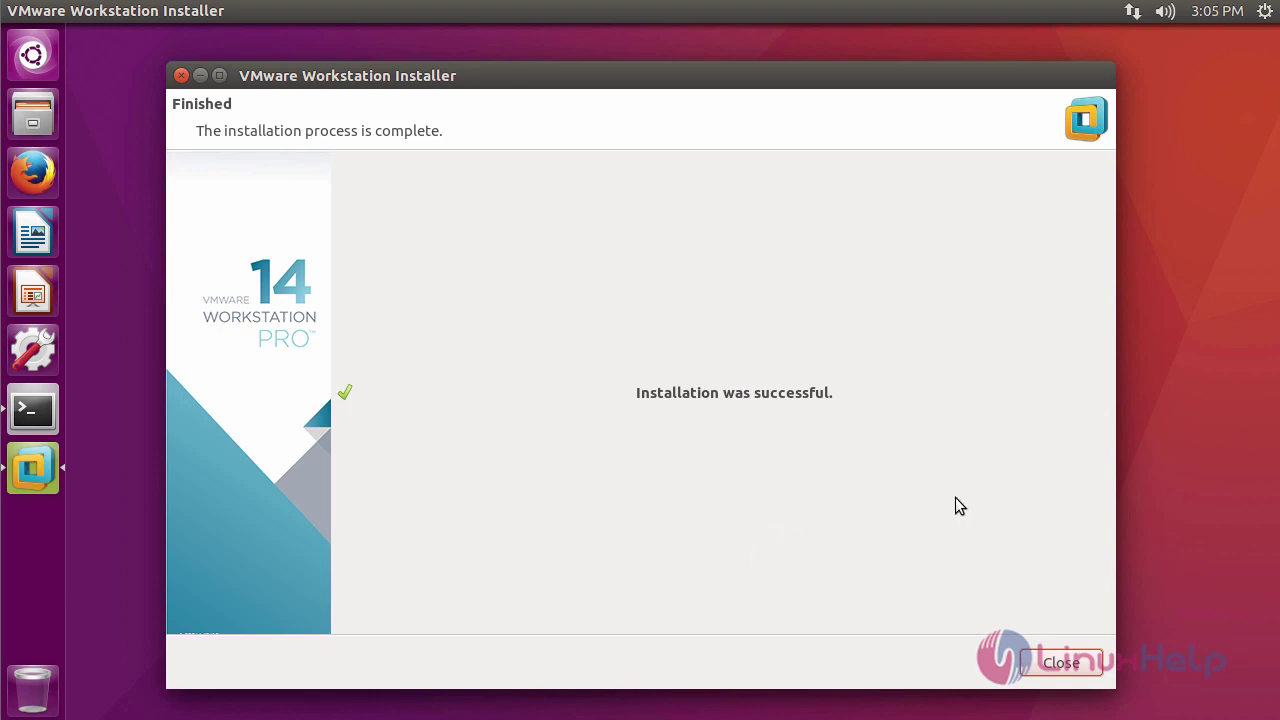
{"action": "left_click", "coordinate": [1062, 663]}
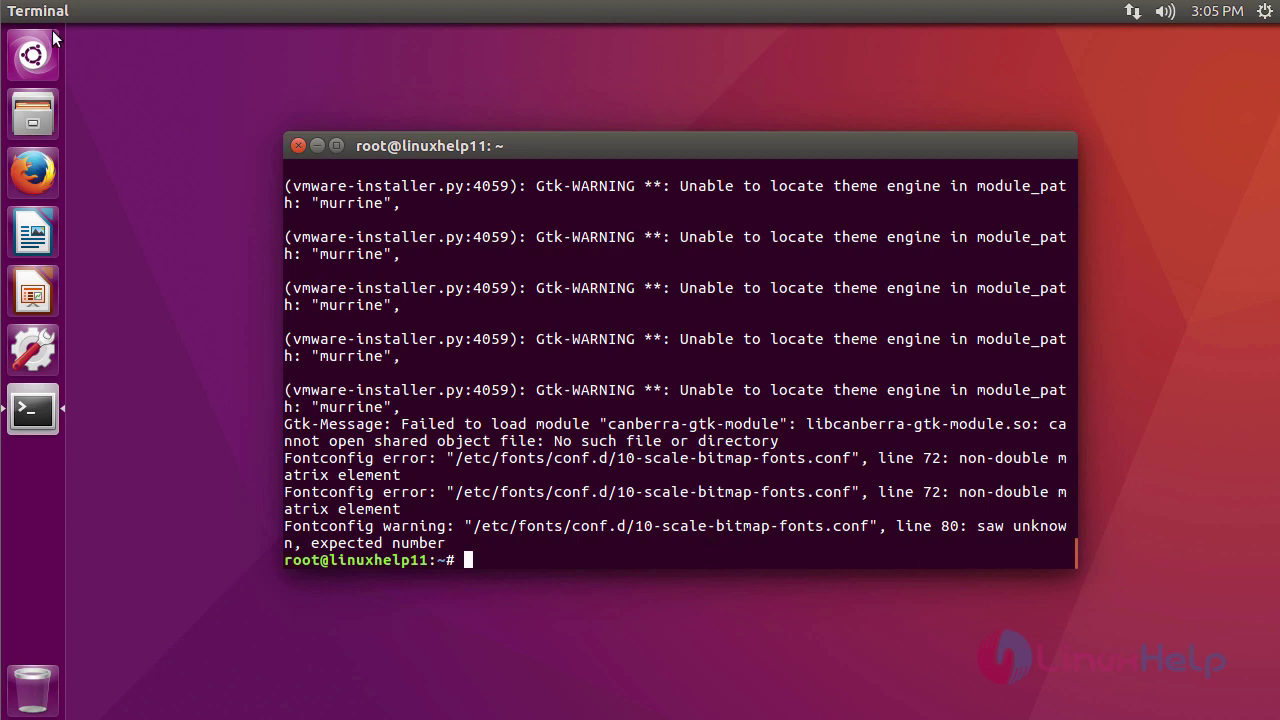
Search the Dash for 'vmware' and launch VMware Workstation from the results
{"action": "left_click", "coordinate": [33, 56]}
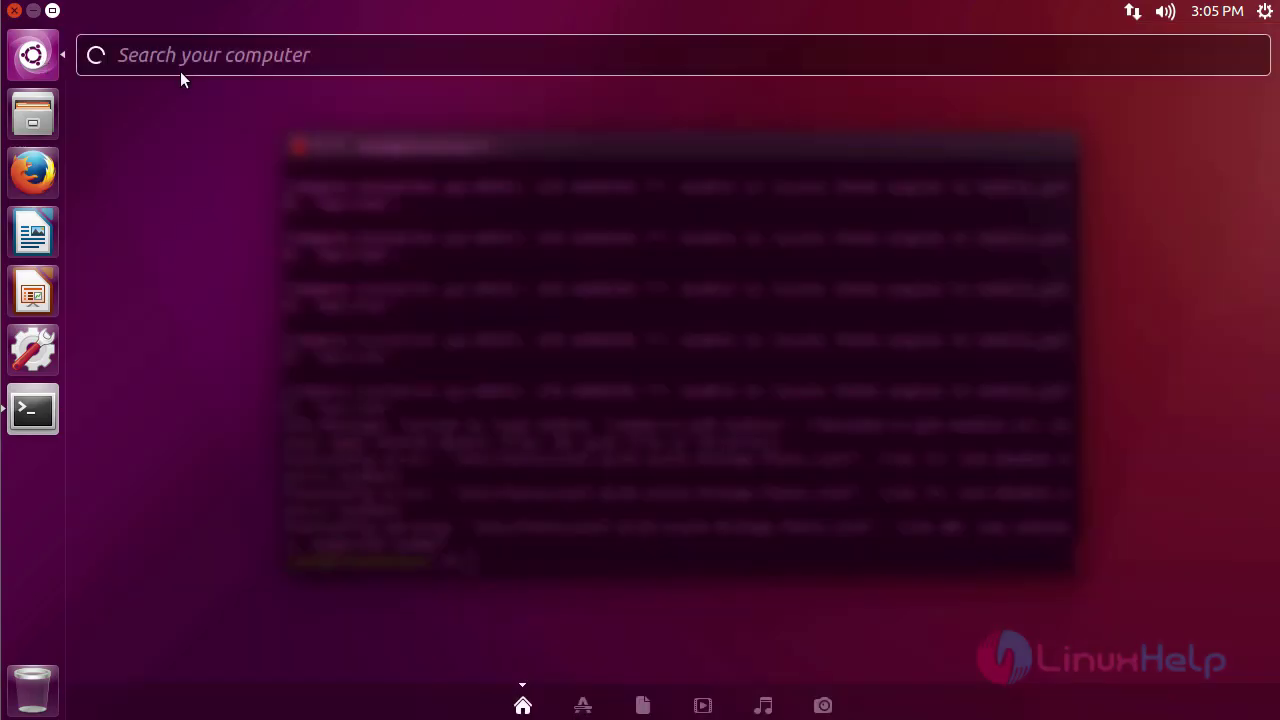
{"action": "type", "text": "v"}
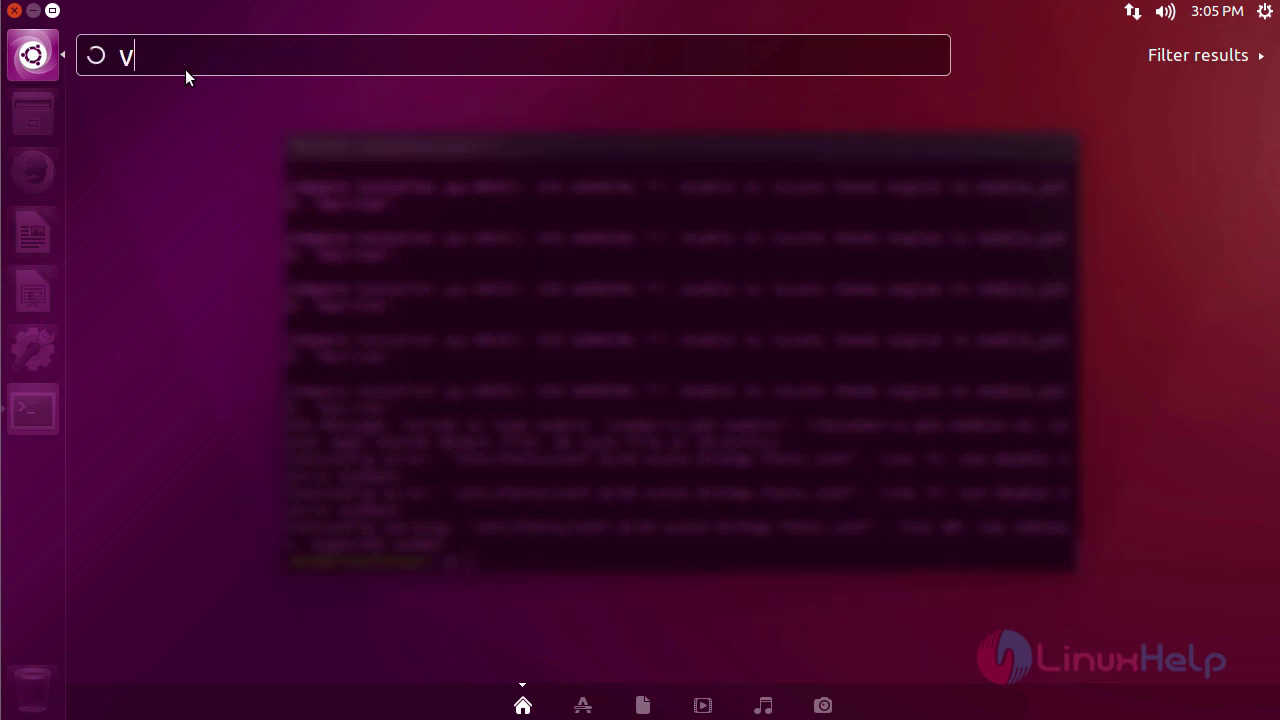
{"action": "type", "text": "mware"}
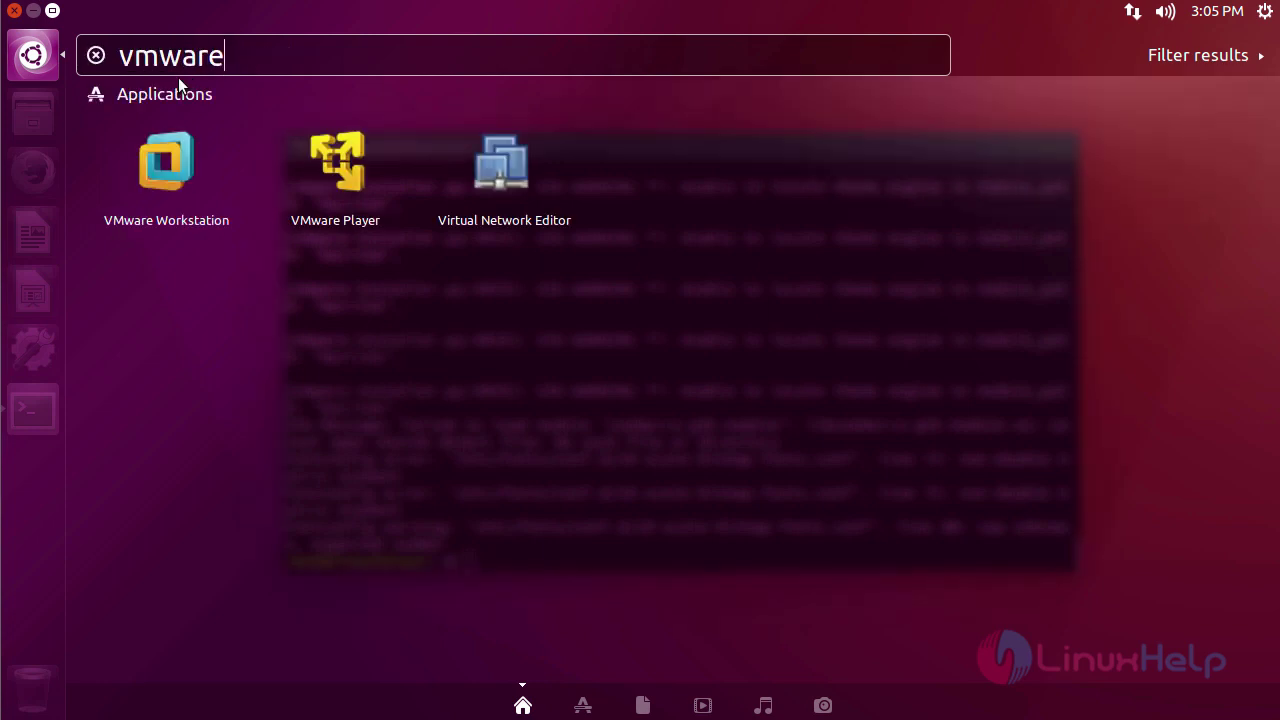
{"action": "left_click", "coordinate": [160, 168]}
Dismiss the 30-day evaluation Information notice to reveal the Home tab
{"action": "left_click", "coordinate": [785, 594]}
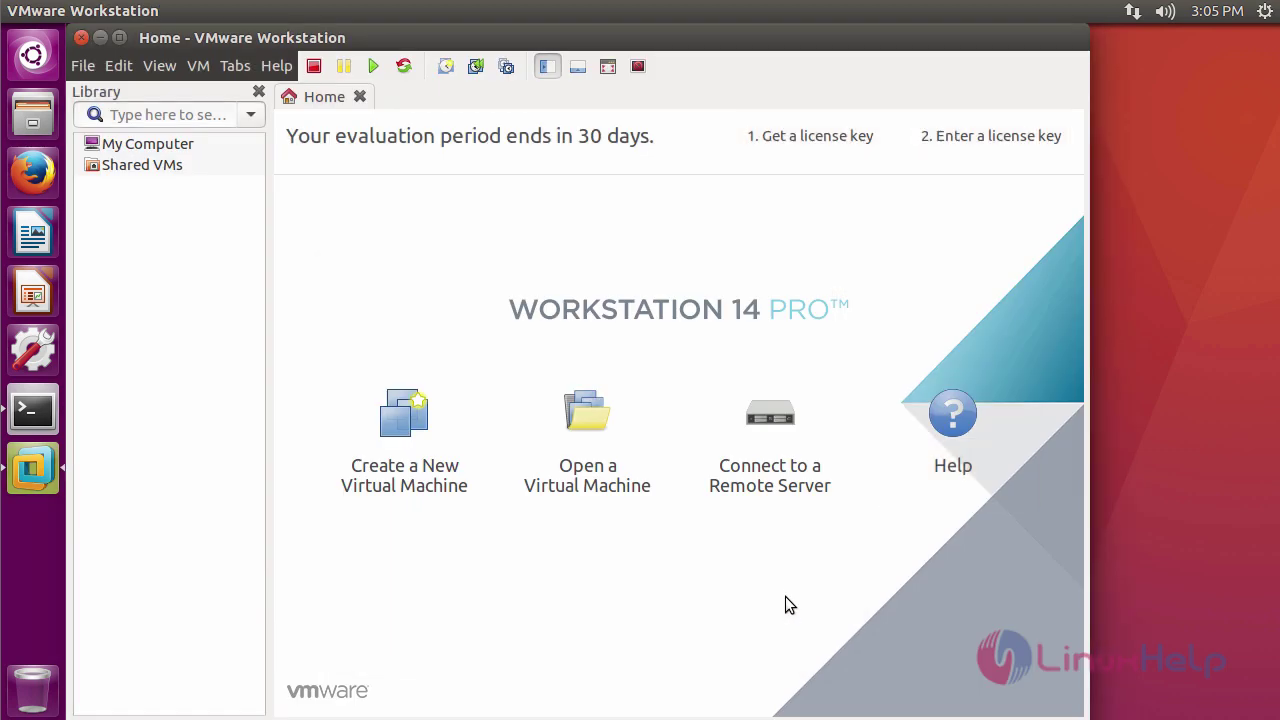